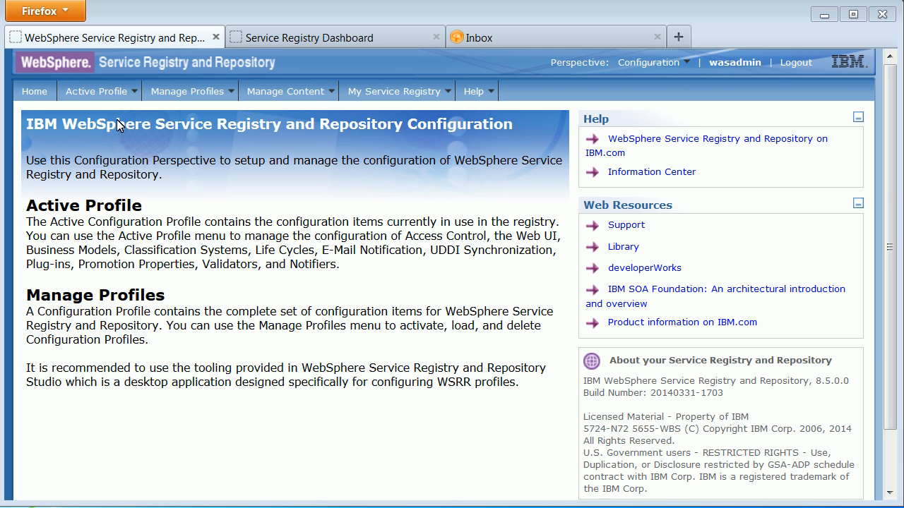
Step: Open the active profile's SubscriptionNotifierPluginScheduler configuration and set its enabled element to true
click(106, 99)
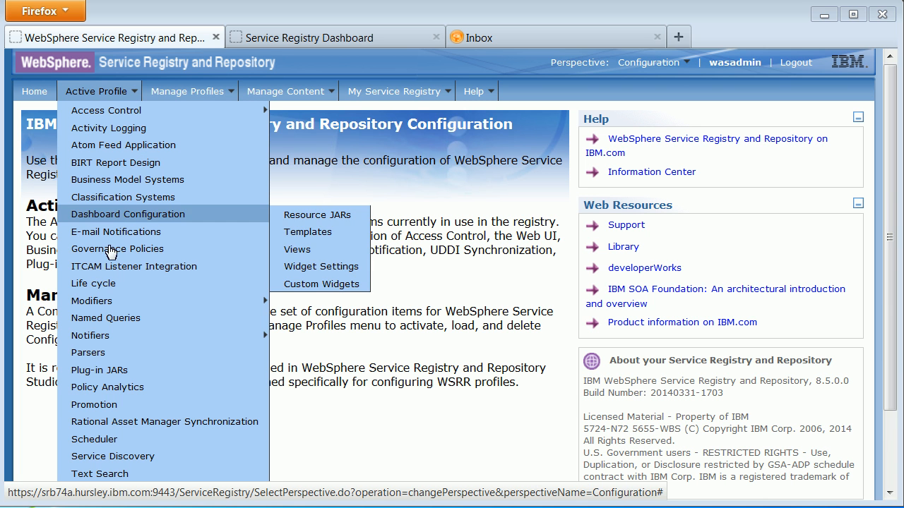
click(113, 440)
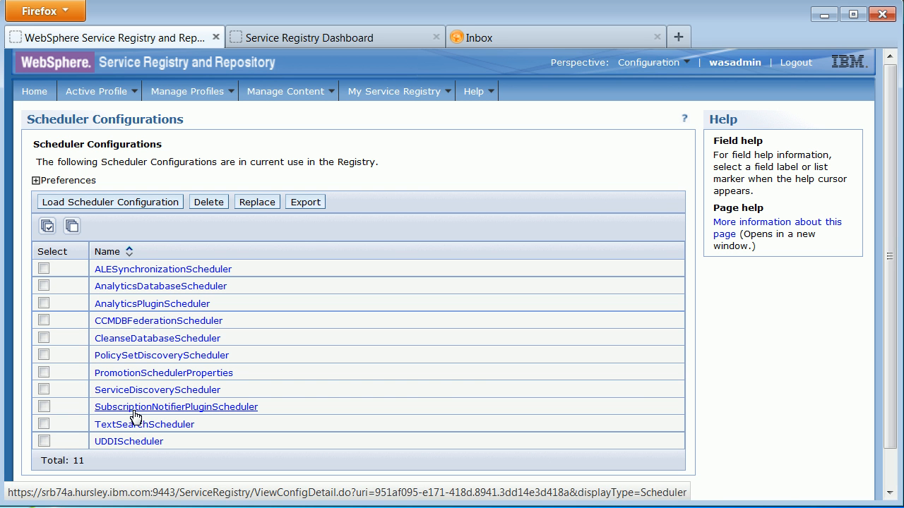
click(134, 412)
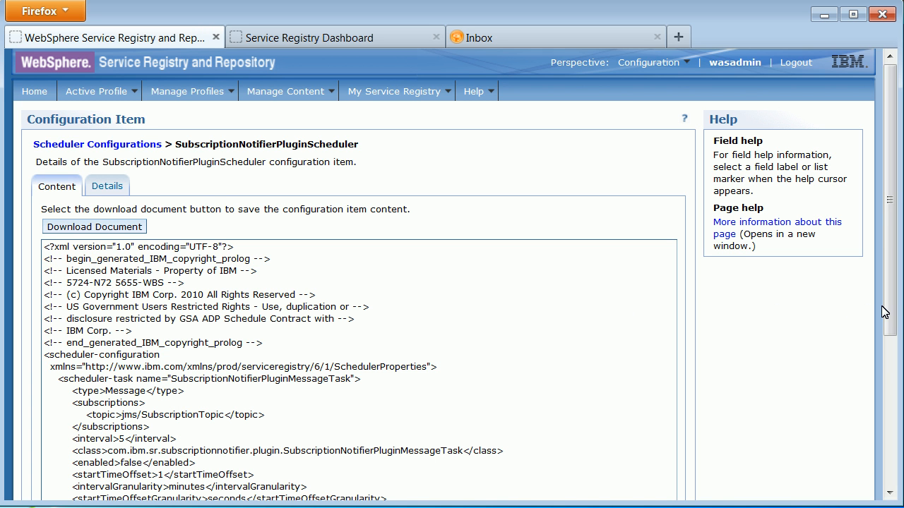
drag(888, 310, 882, 347)
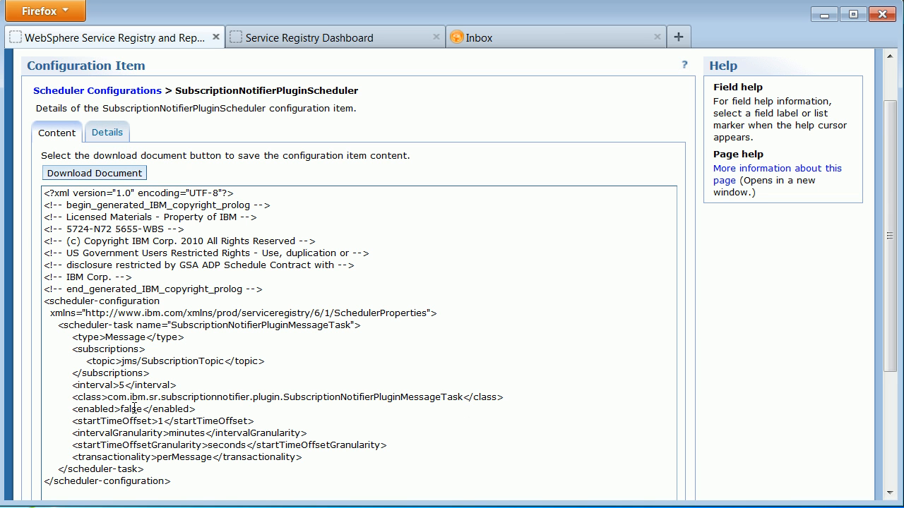
double_click(133, 408)
text(true)
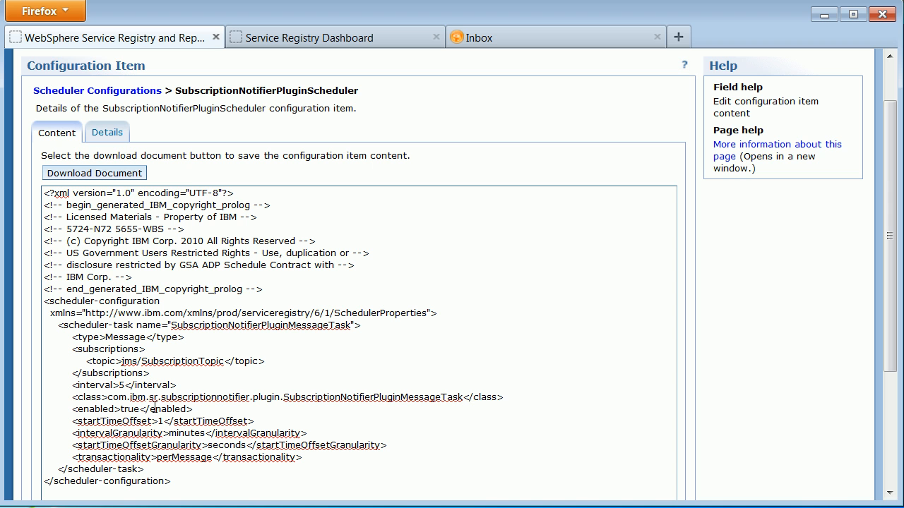
Step: Set the scheduler task's intervalGranularity to seconds and apply the configuration changes
click(201, 432)
key(BackSpace)
key(BackSpace)
key(BackSpace)
key(BackSpace)
key(BackSpace)
key(BackSpace)
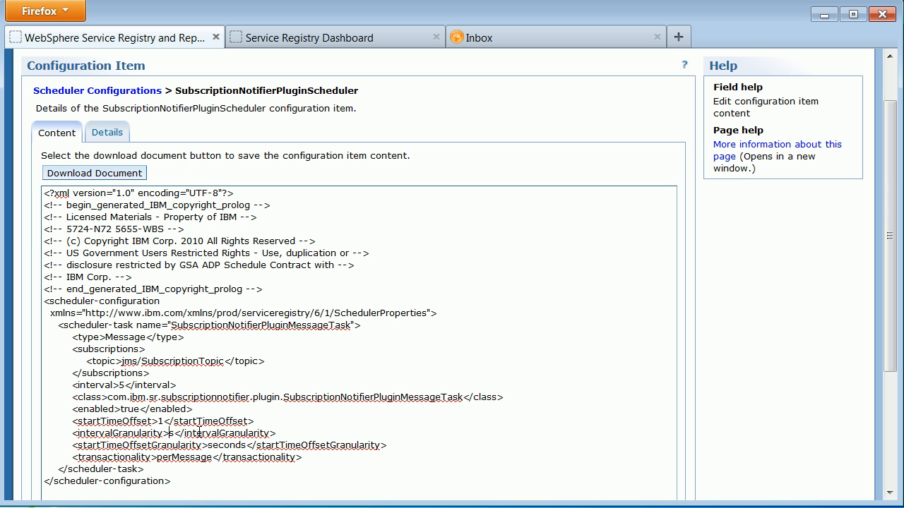
text(second)
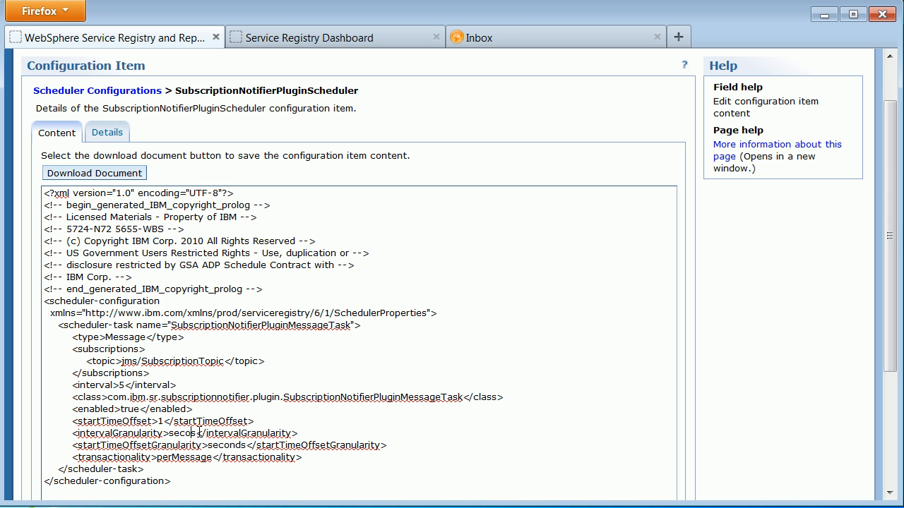
text(s)
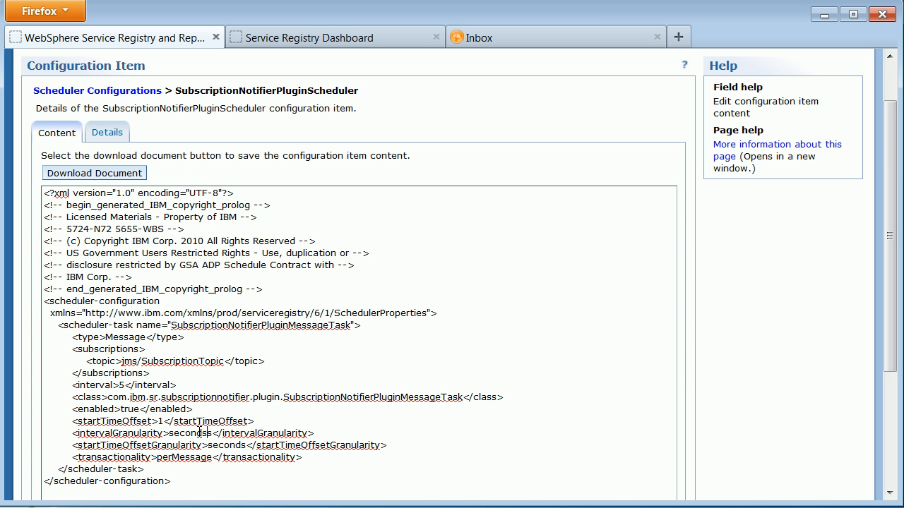
key(BackSpace)
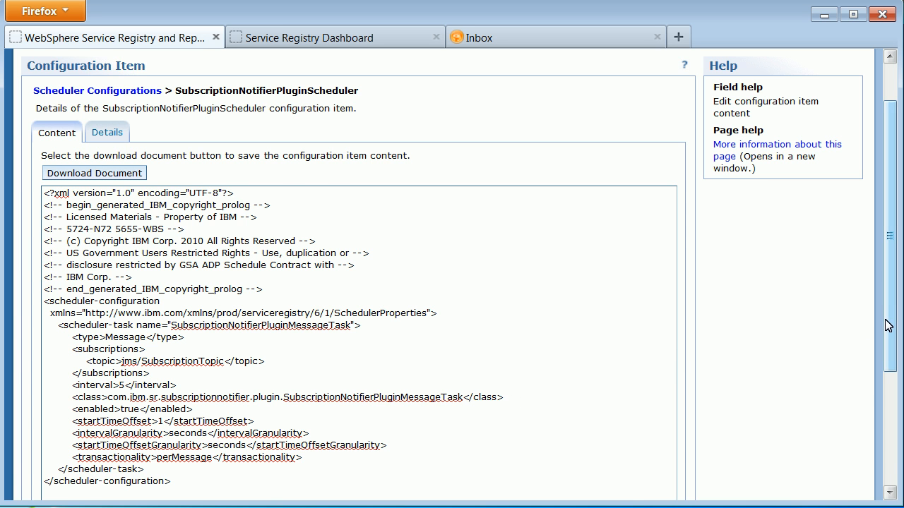
drag(888, 326, 455, 443)
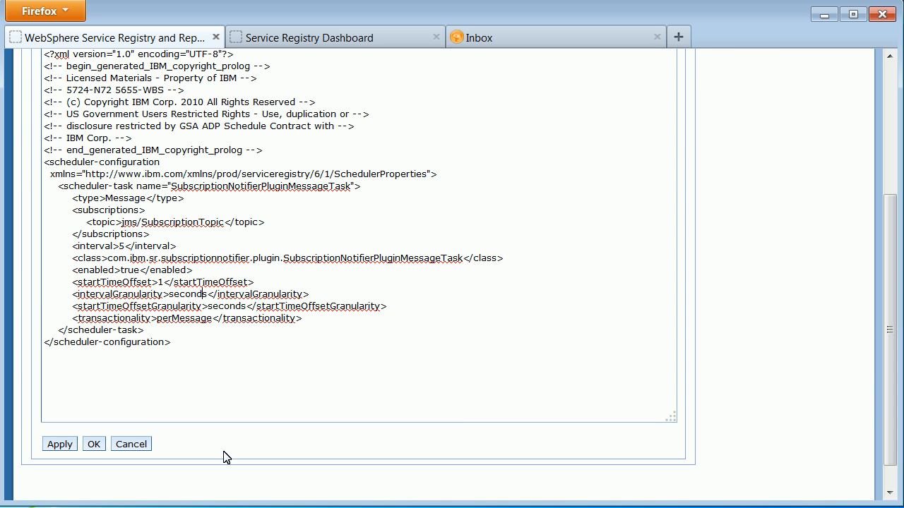
click(62, 446)
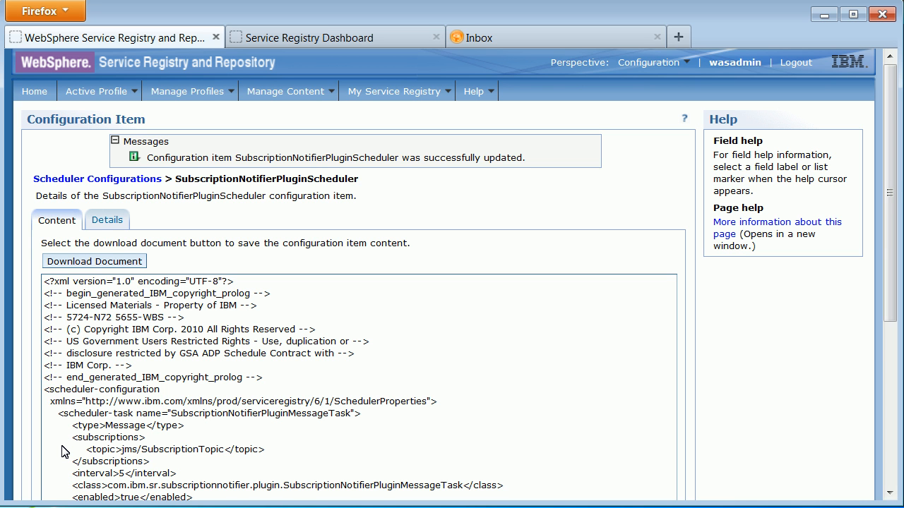
Step: Review the role-to-template mappings in the EMailMappings e-mail notification configuration, leaving it without saving
click(96, 93)
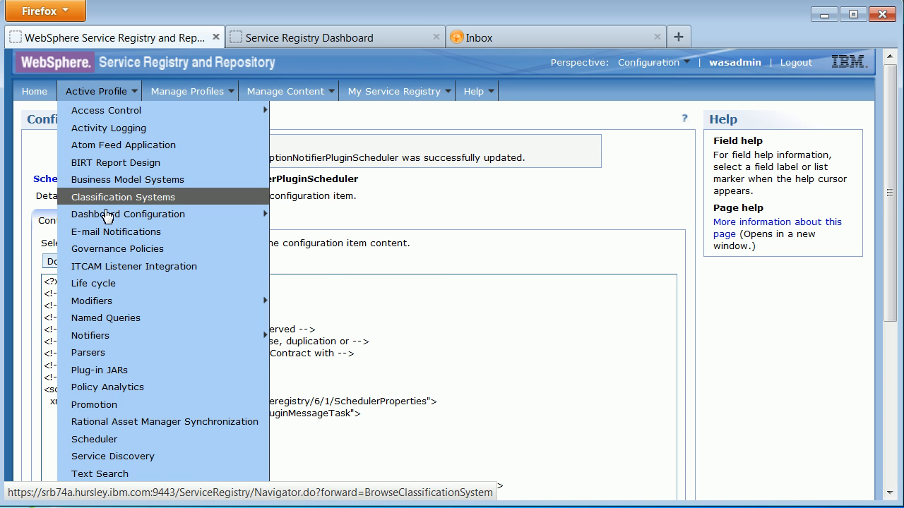
click(112, 235)
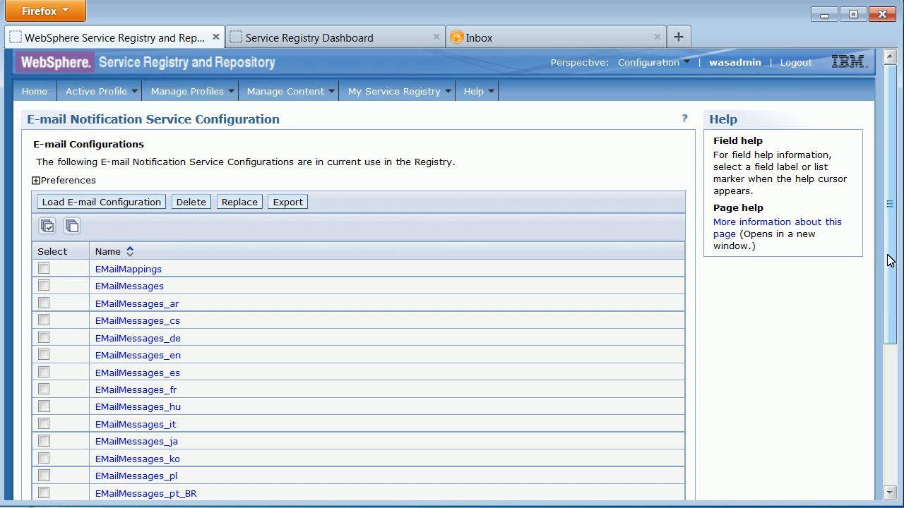
drag(890, 260, 887, 325)
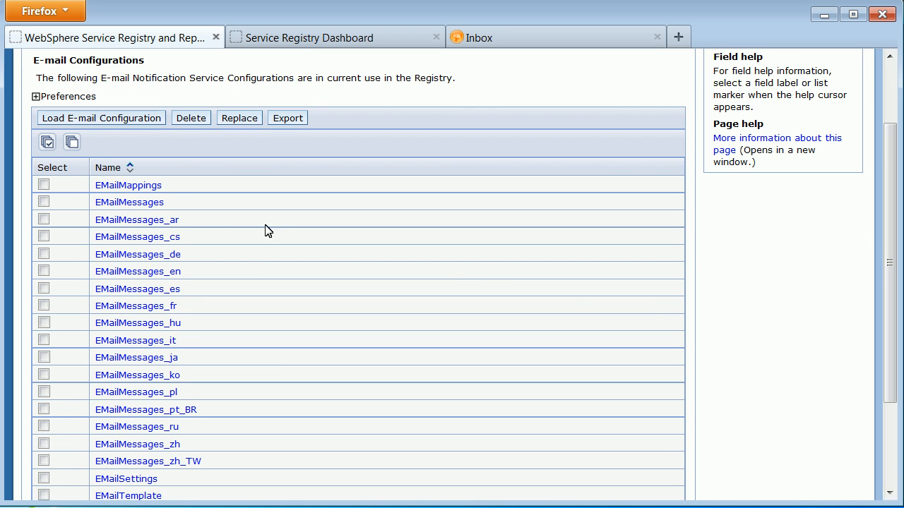
click(140, 188)
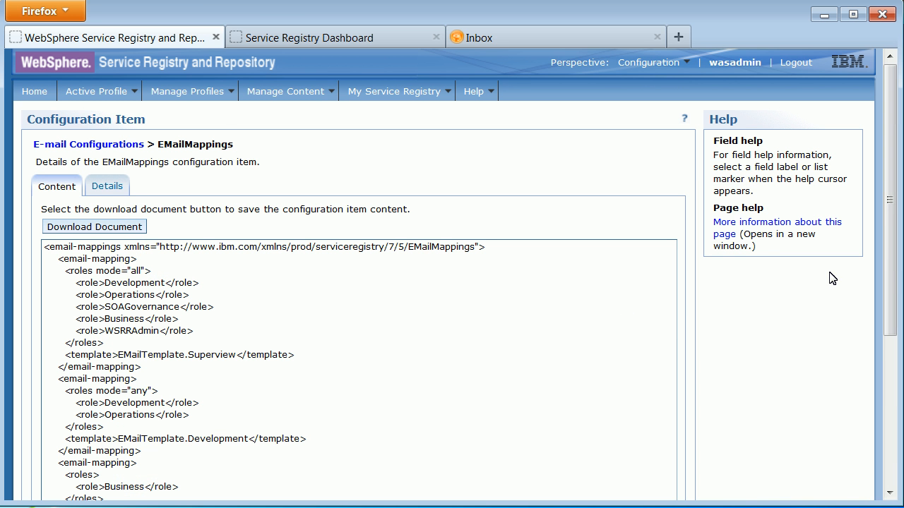
drag(893, 267, 899, 322)
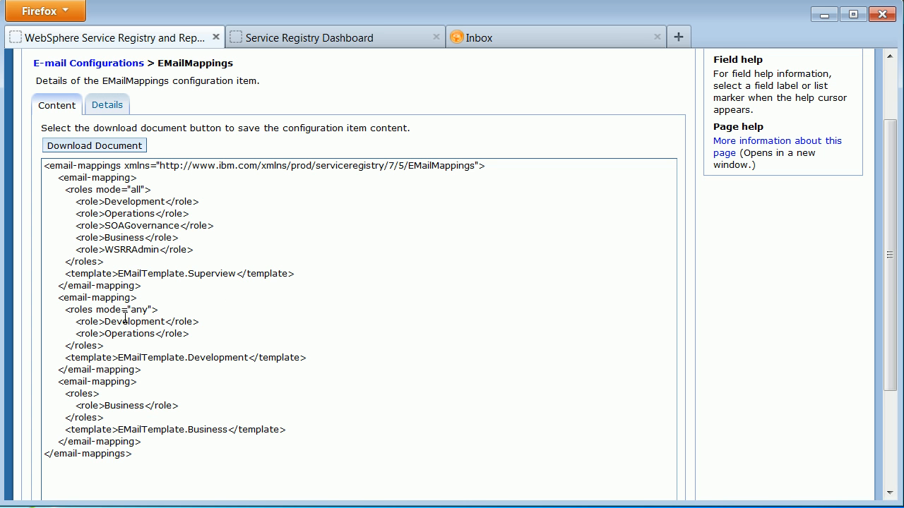
click(154, 344)
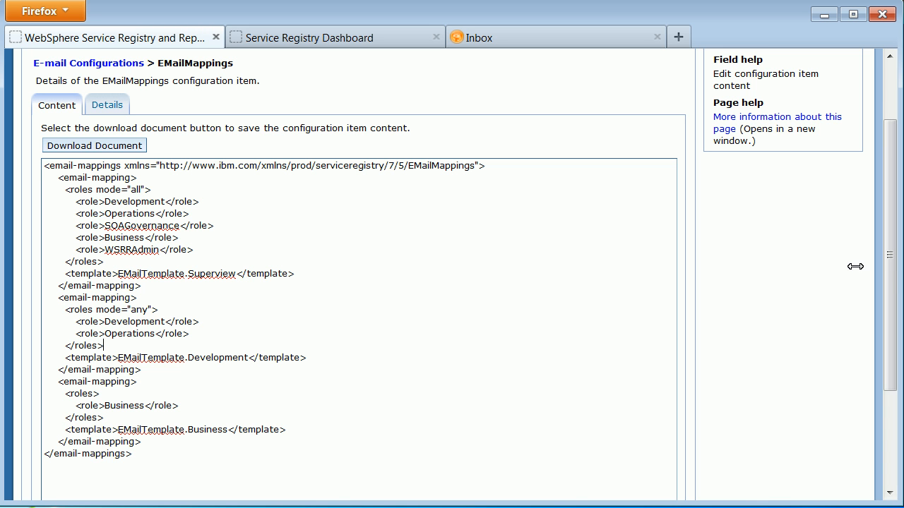
scroll(843, 313, down, 3)
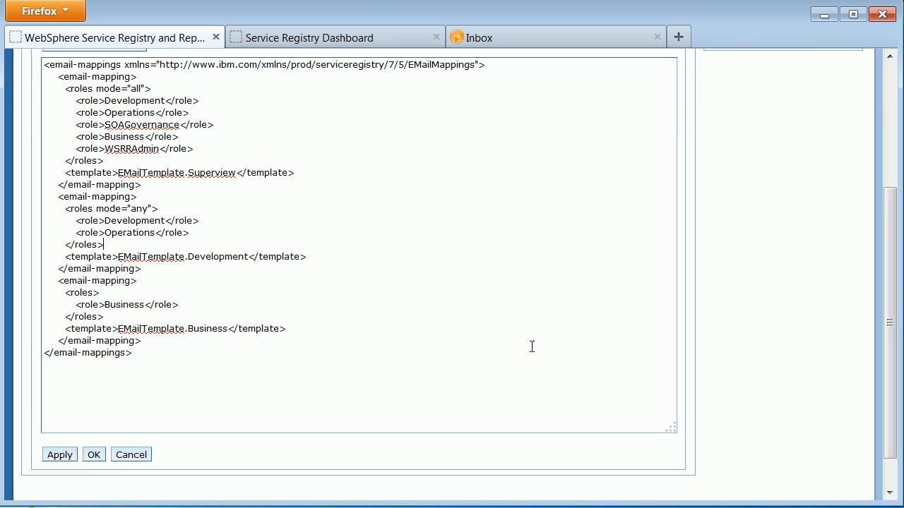
click(118, 456)
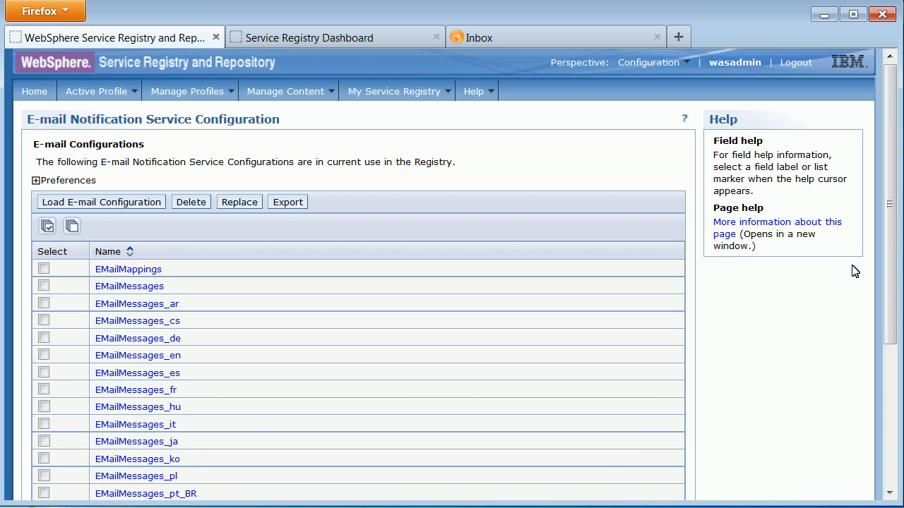
Step: Open the EMailTemplate.Business configuration, review its template variables and save the item
drag(892, 252, 889, 324)
drag(888, 339, 801, 349)
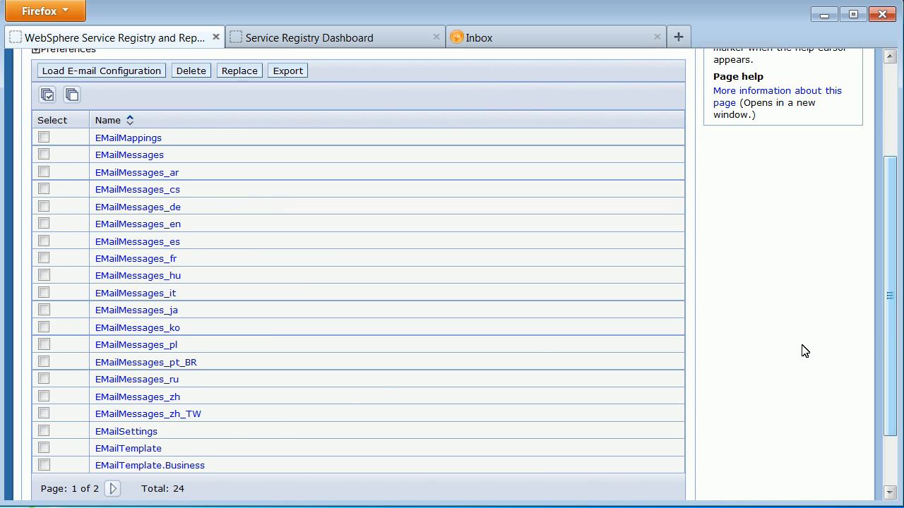
click(170, 466)
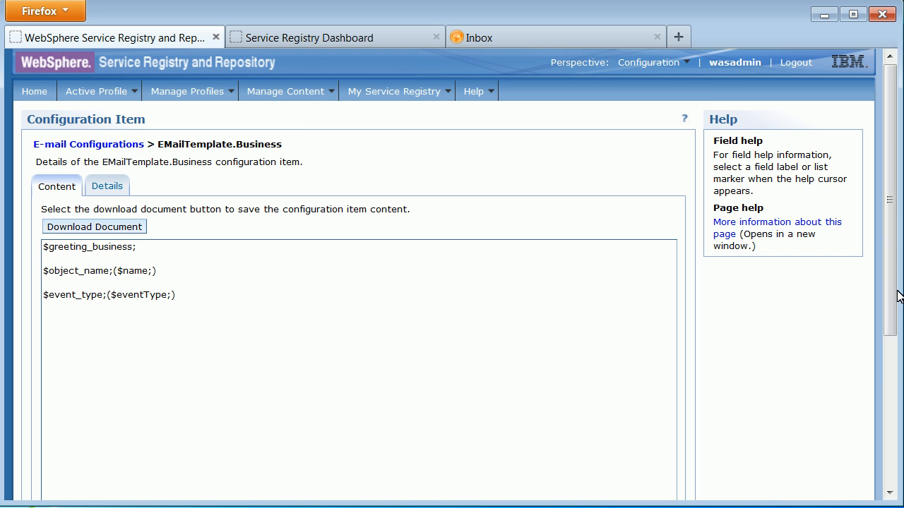
drag(897, 299, 880, 430)
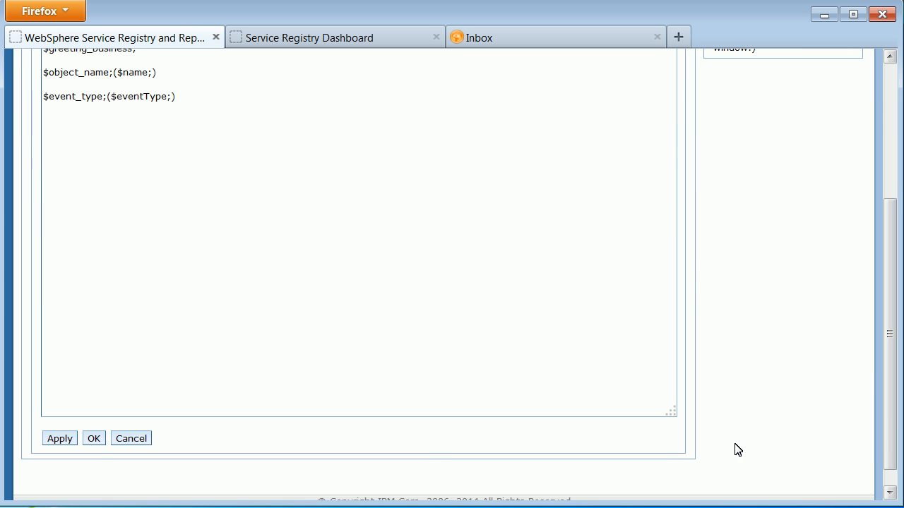
click(91, 445)
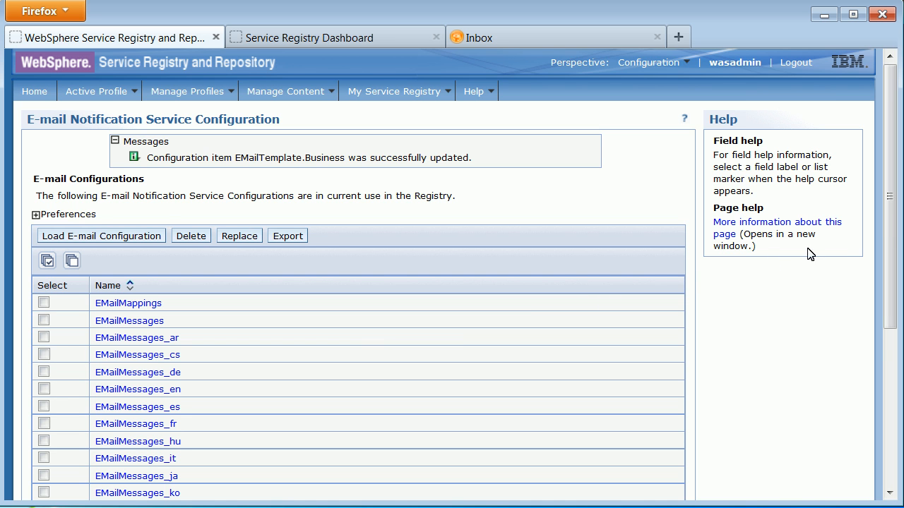
Step: Open the EMailTemplate.Superview configuration from the second page of e-mail configurations, review its variables and save it
scroll(858, 325, down, 5)
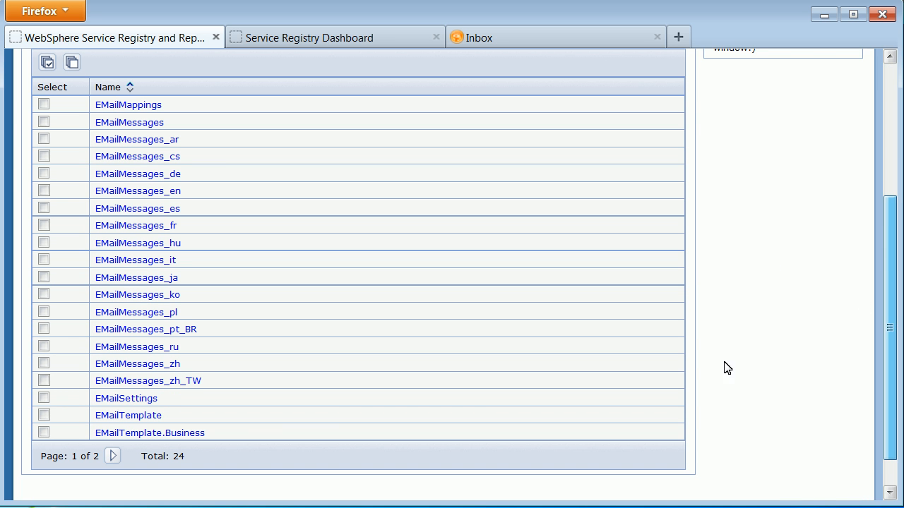
click(112, 457)
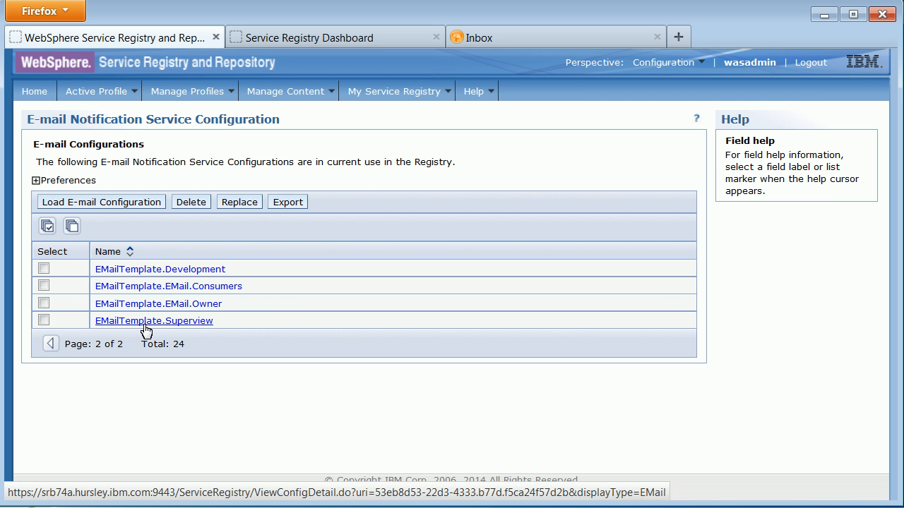
click(145, 323)
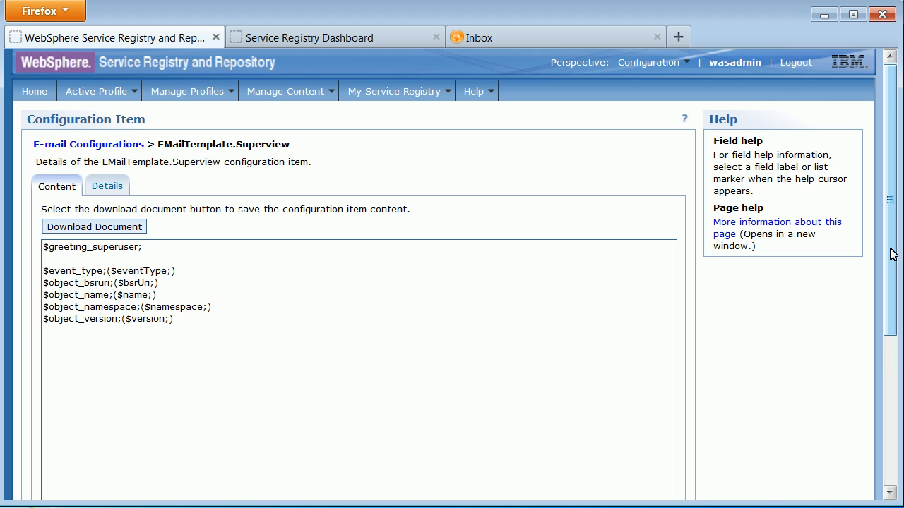
drag(892, 254, 593, 457)
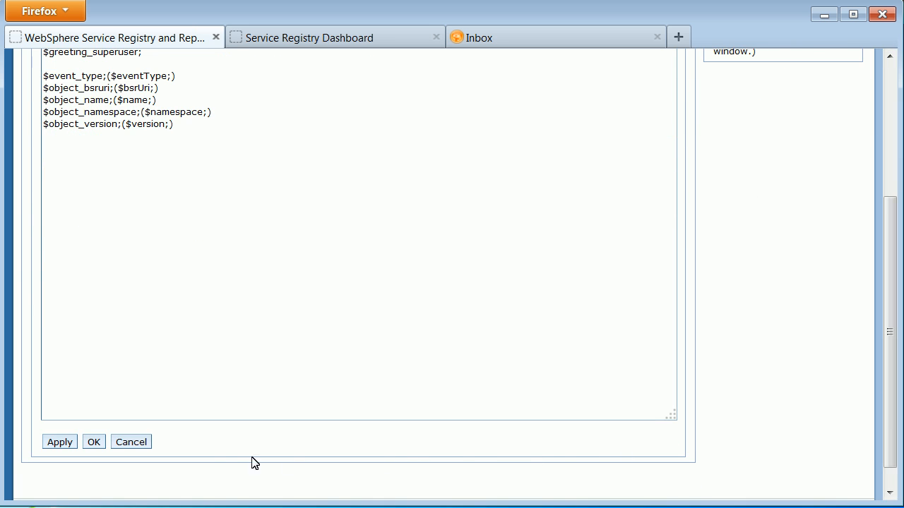
click(94, 444)
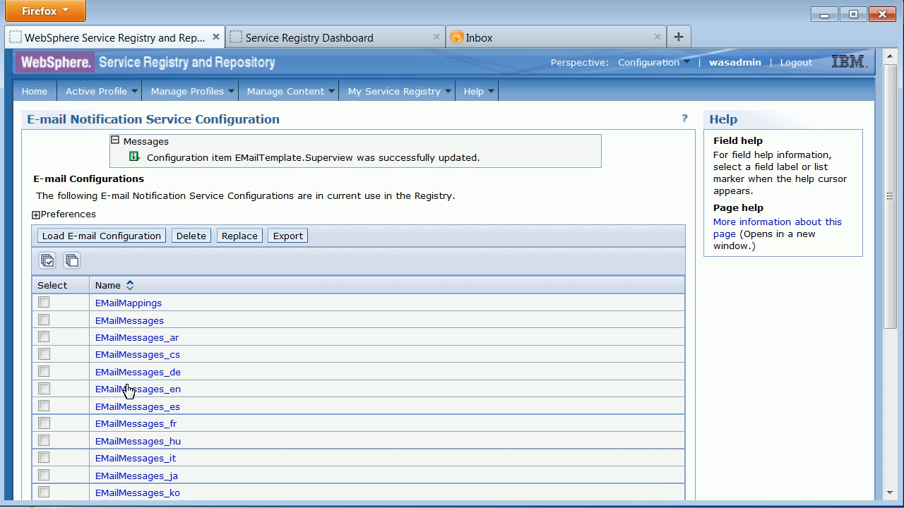
Step: Examine the event type and subscription greeting messages in the EMailMessages configuration, and return to the list without saving
click(144, 325)
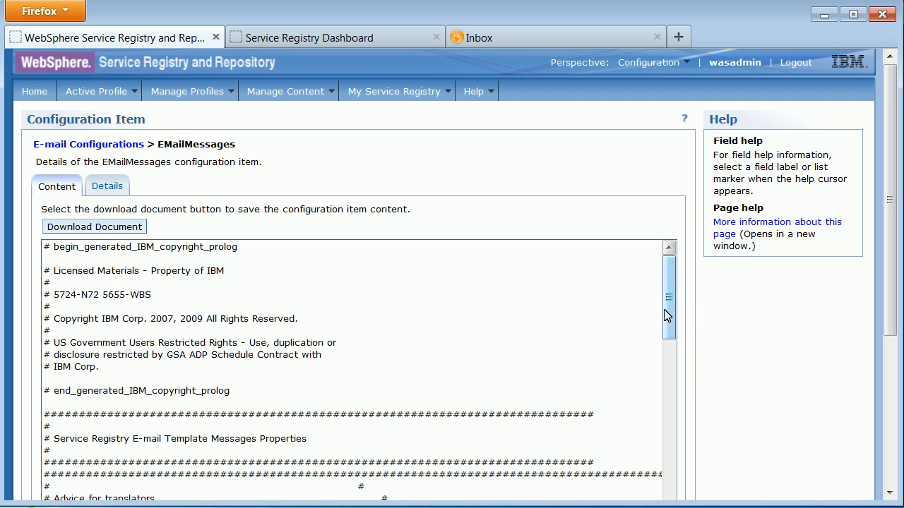
drag(666, 310, 668, 338)
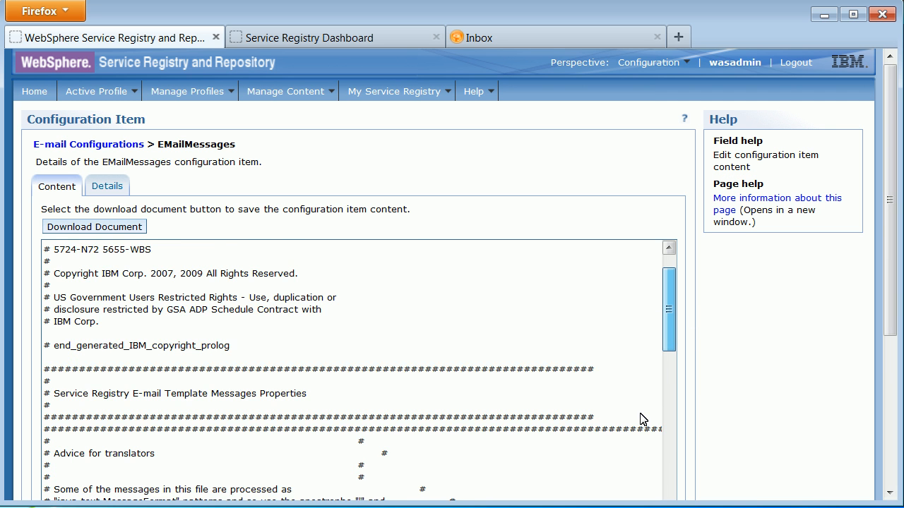
scroll(642, 424, down, 20)
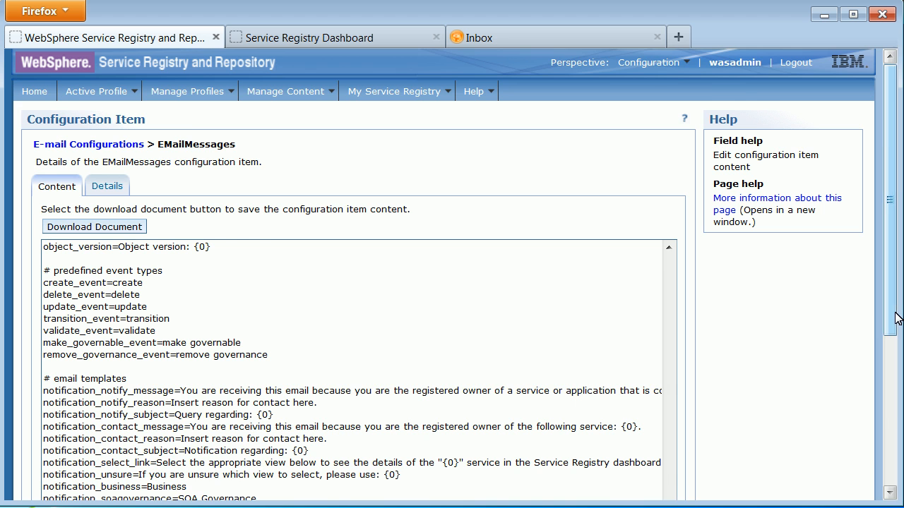
scroll(899, 318, down, 4)
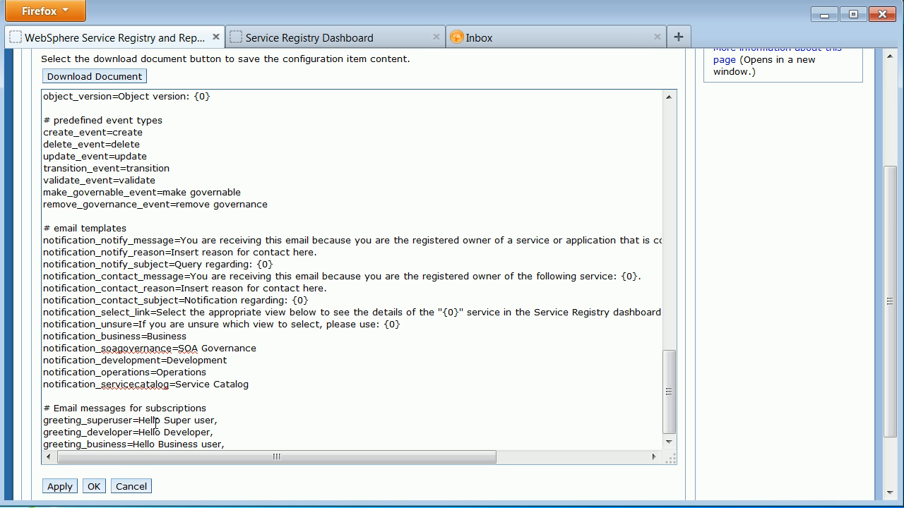
click(132, 486)
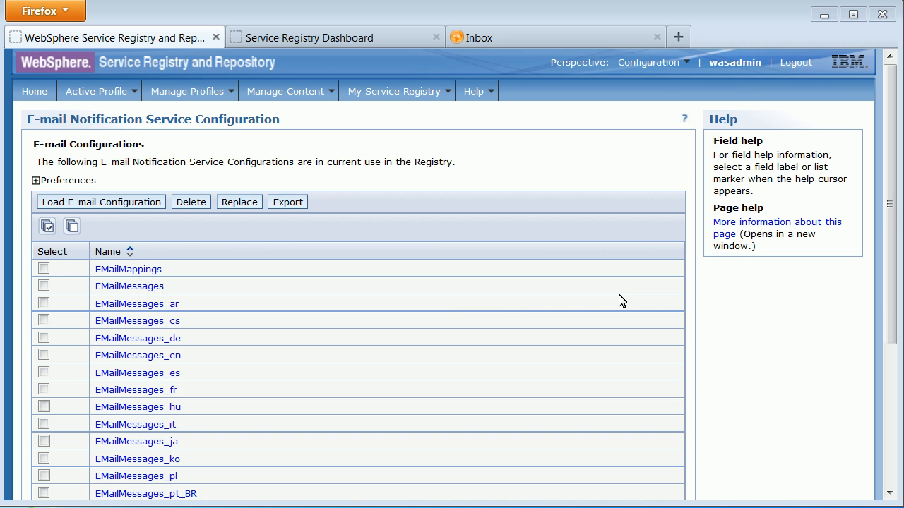
drag(888, 309, 872, 402)
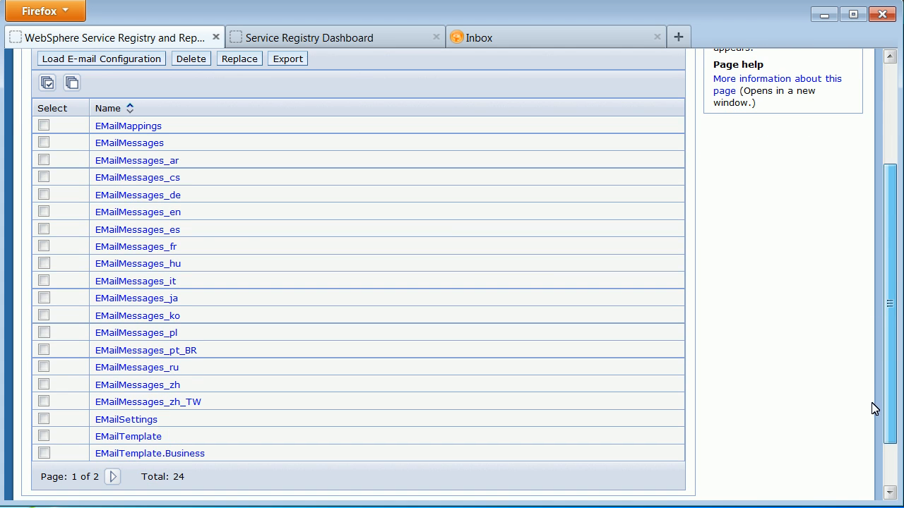